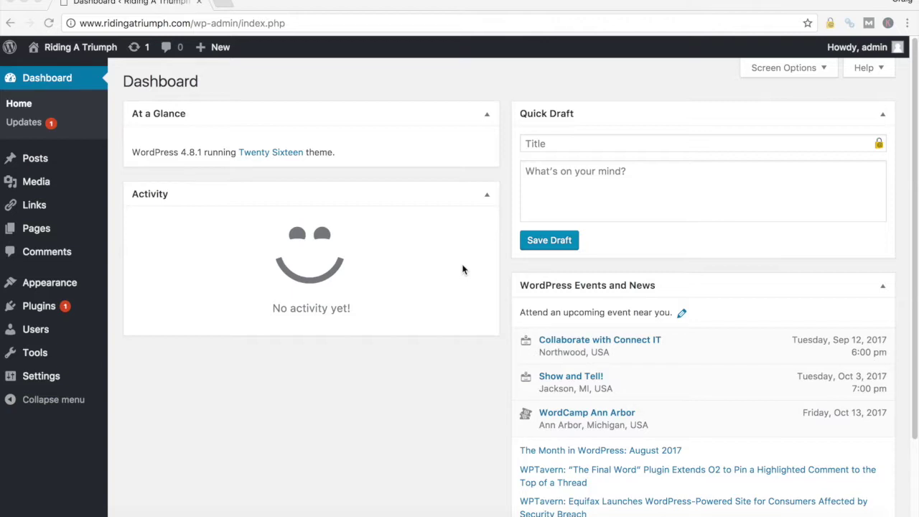
Open the installed plugins list and delete the Hello Dolly plugin.
{"action": "left_click", "coordinate": [34, 308]}
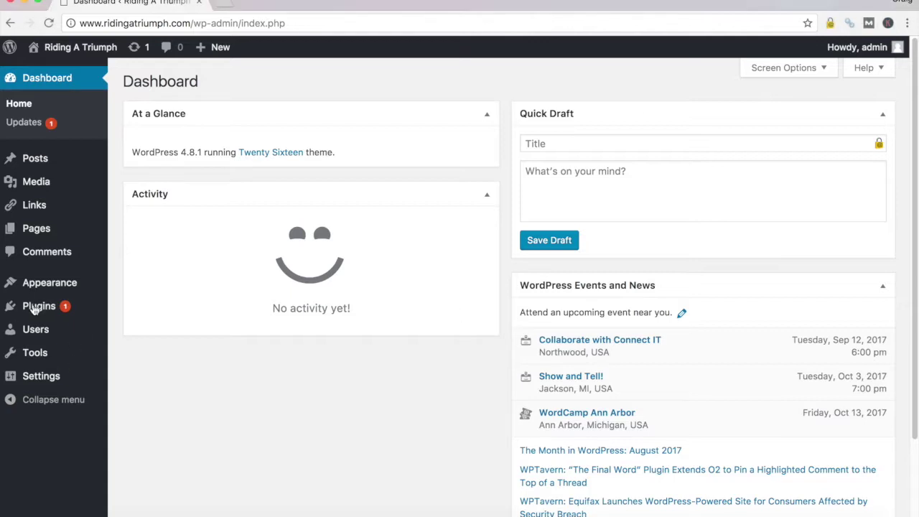
{"action": "mouse_move", "coordinate": [39, 312]}
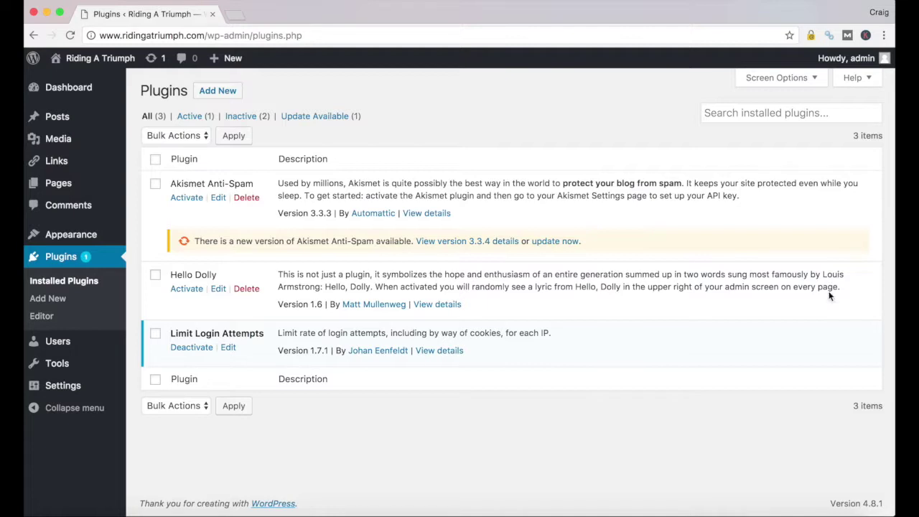
{"action": "mouse_move", "coordinate": [838, 66]}
{"action": "left_click", "coordinate": [246, 289]}
{"action": "left_click", "coordinate": [593, 113]}
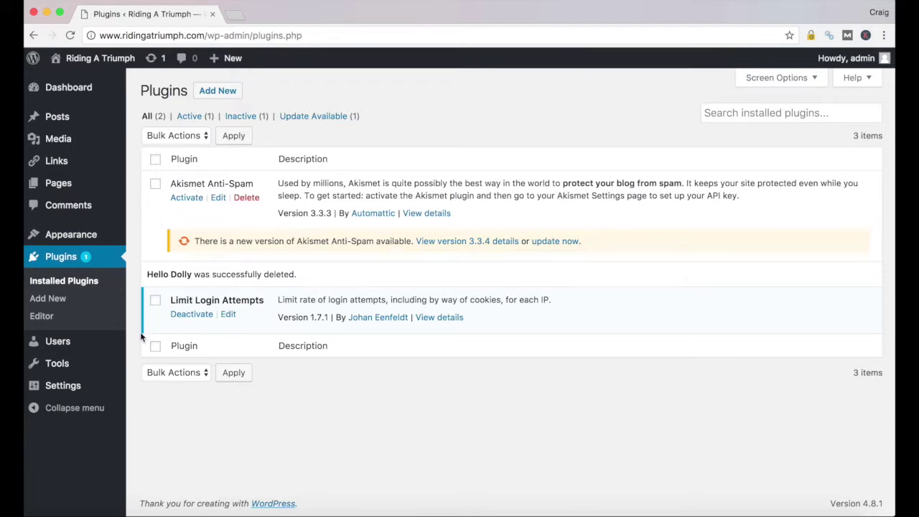
Deactivate the Limit Login Attempts plugin and delete it together with its data.
{"action": "left_click", "coordinate": [192, 315]}
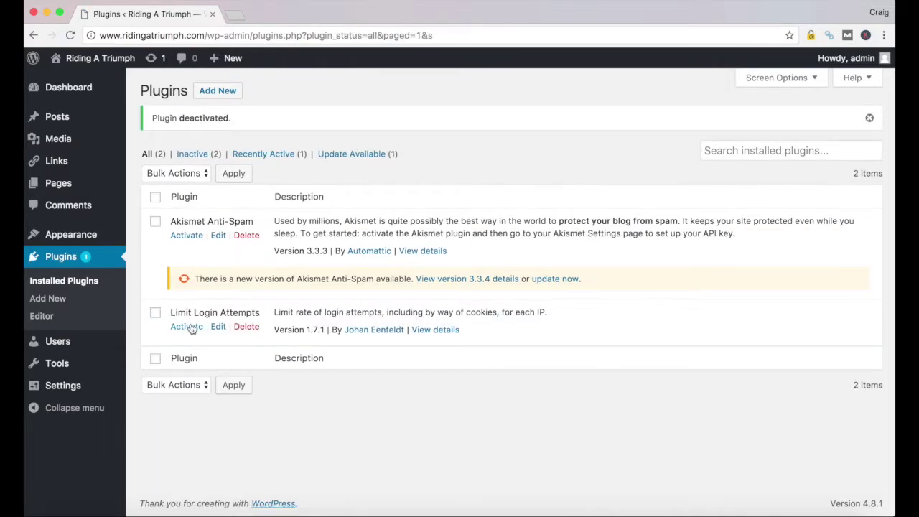
{"action": "left_click", "coordinate": [247, 327]}
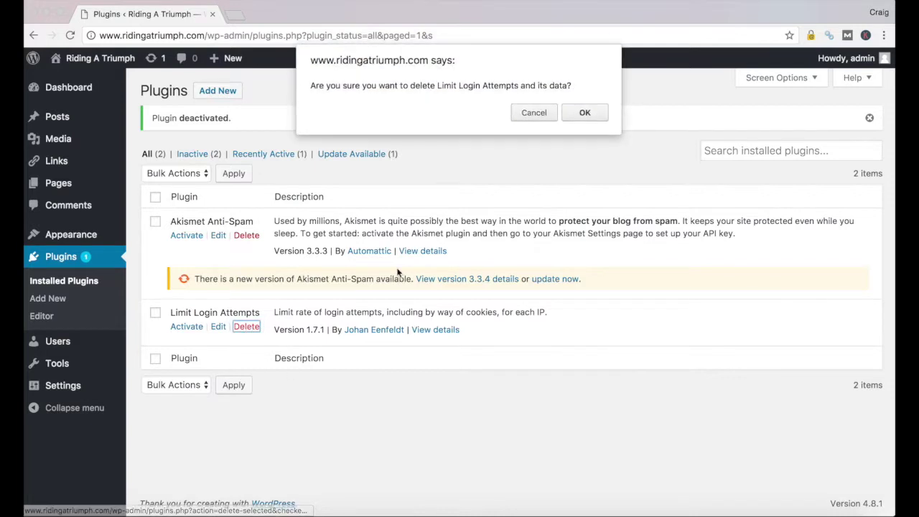
{"action": "left_click", "coordinate": [581, 114]}
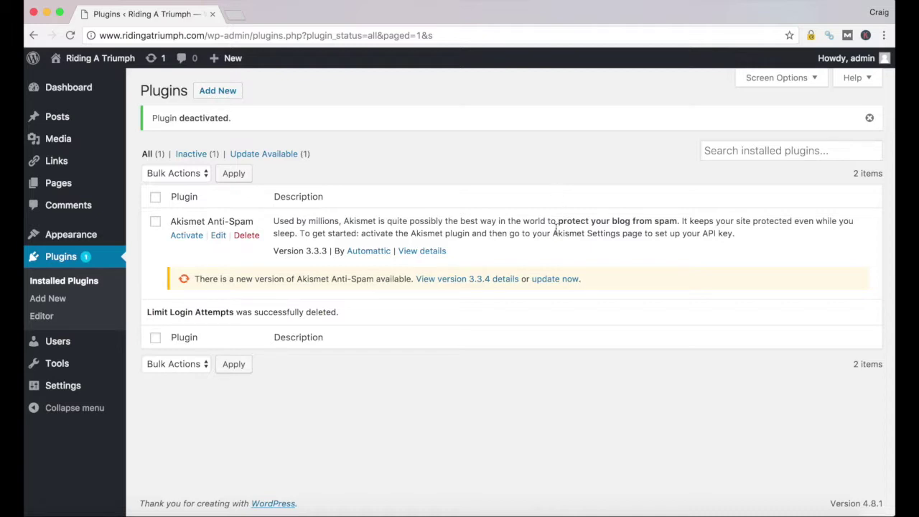
Read the Akismet Anti-Spam description and activate the plugin.
{"action": "left_click_drag", "start_coordinate": [558, 222], "coordinate": [742, 234]}
{"action": "left_click", "coordinate": [774, 225]}
{"action": "left_click", "coordinate": [189, 238]}
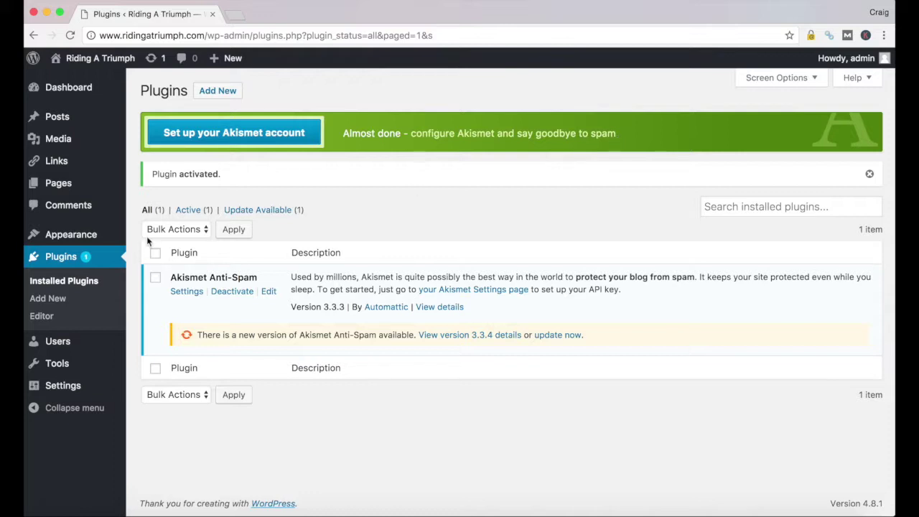
Open the Akismet account setup and examine the API key sign-up page and the site's API key entry field.
{"action": "left_click", "coordinate": [226, 137]}
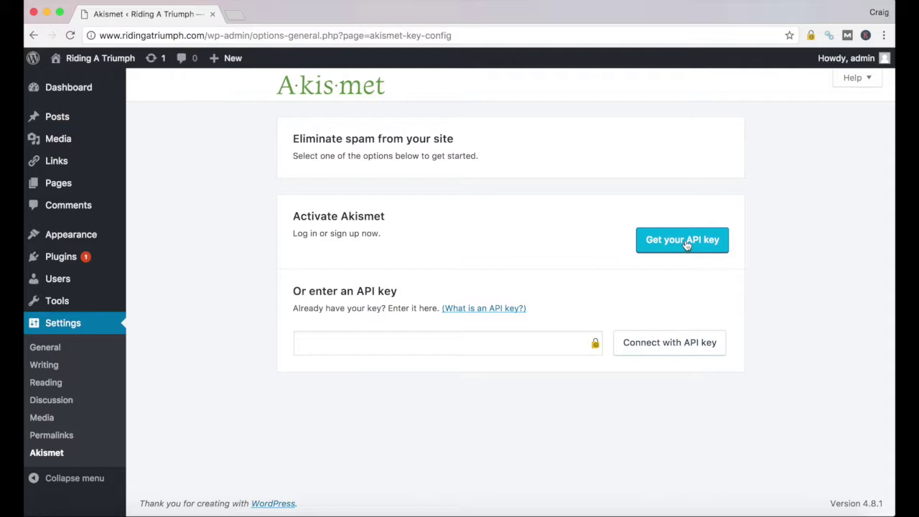
{"action": "left_click", "coordinate": [686, 245]}
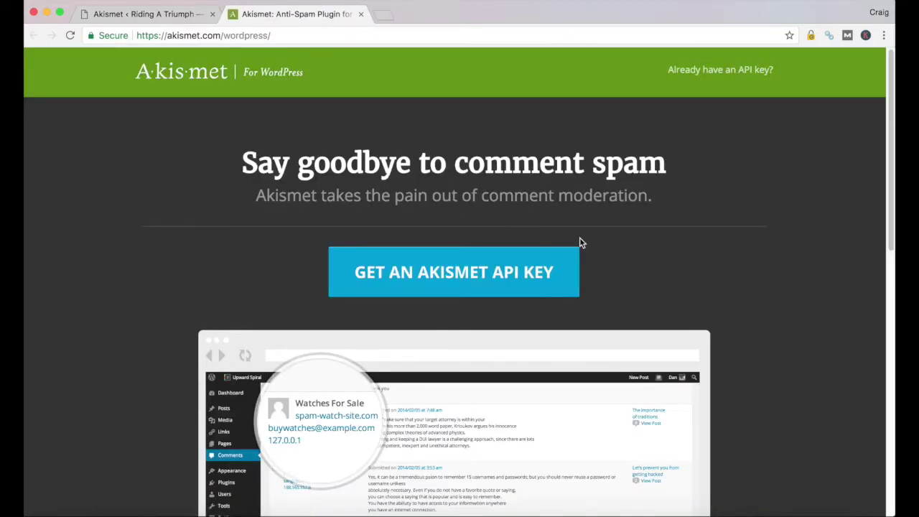
{"action": "scroll", "coordinate": [545, 230], "scroll_direction": "down", "scroll_amount": 2}
{"action": "scroll", "coordinate": [550, 225], "scroll_direction": "down", "scroll_amount": 1}
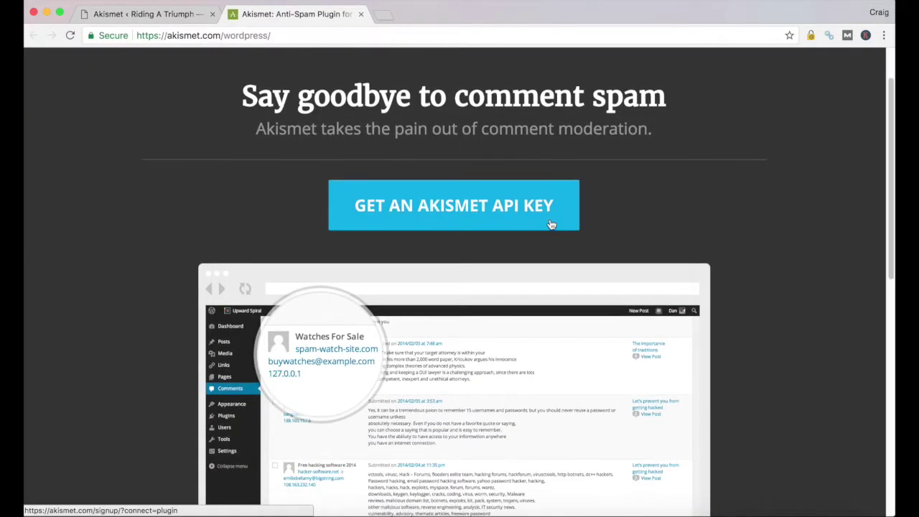
{"action": "left_click", "coordinate": [159, 13]}
{"action": "left_click", "coordinate": [355, 341]}
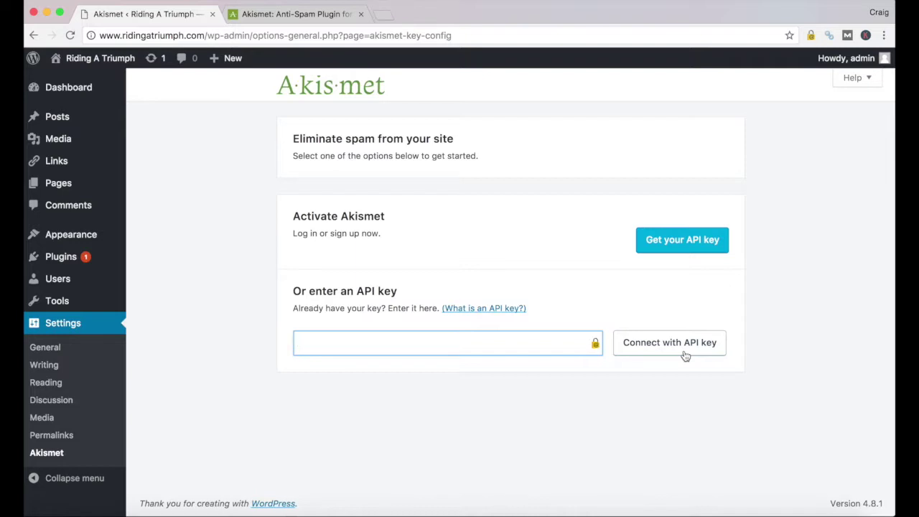
Return to the installed plugins, open the page for adding new plugins and look through the featured ones.
{"action": "left_click", "coordinate": [50, 263]}
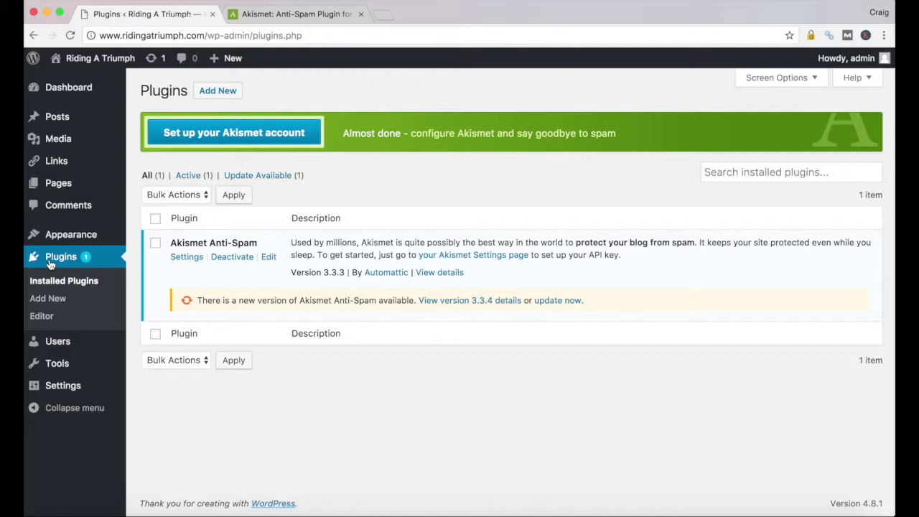
{"action": "left_click", "coordinate": [205, 511]}
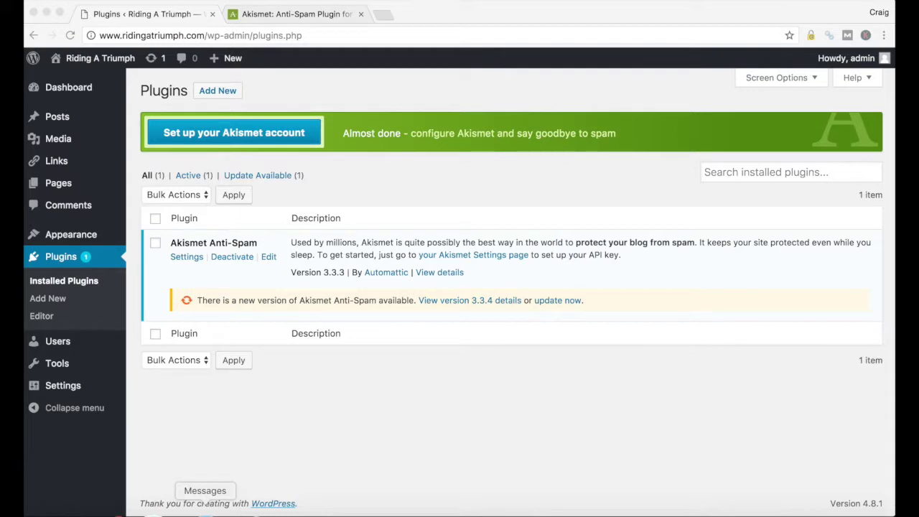
{"action": "left_click", "coordinate": [212, 90]}
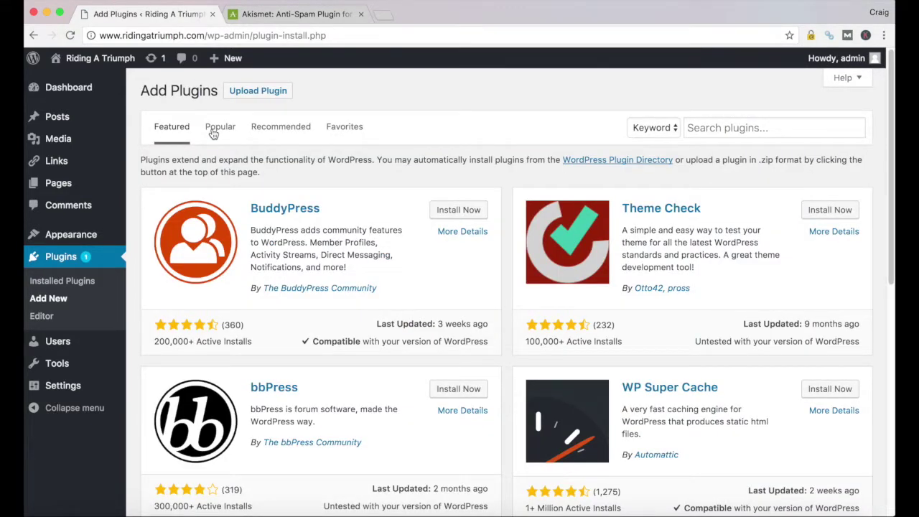
{"action": "scroll", "coordinate": [496, 341], "scroll_direction": "down", "scroll_amount": 5}
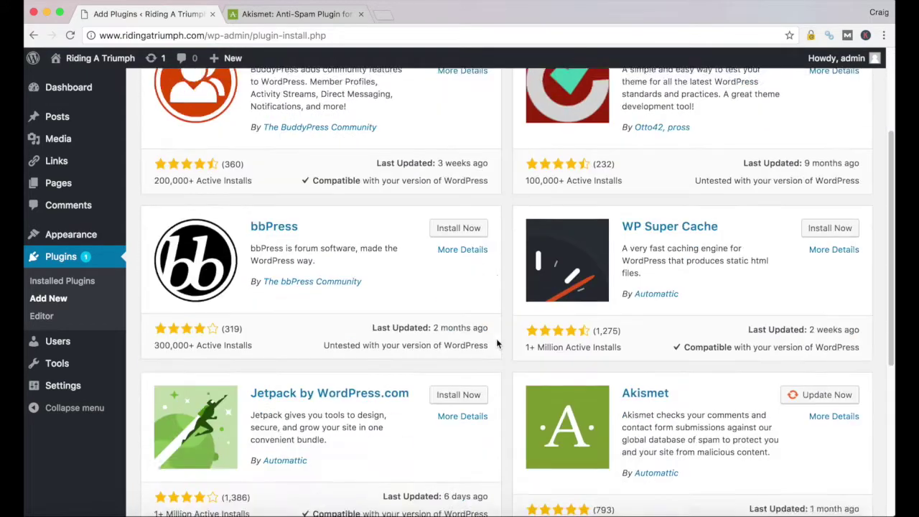
{"action": "scroll", "coordinate": [496, 343], "scroll_direction": "down", "scroll_amount": 6}
{"action": "scroll", "coordinate": [497, 343], "scroll_direction": "up", "scroll_amount": 10}
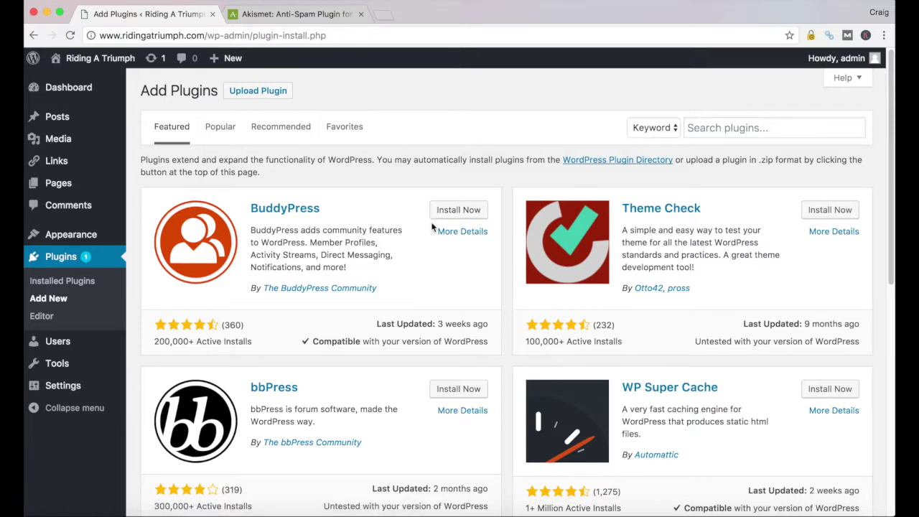
Browse the popular plugins, checking their ratings, active installs, last update dates and WordPress compatibility.
{"action": "left_click", "coordinate": [220, 127]}
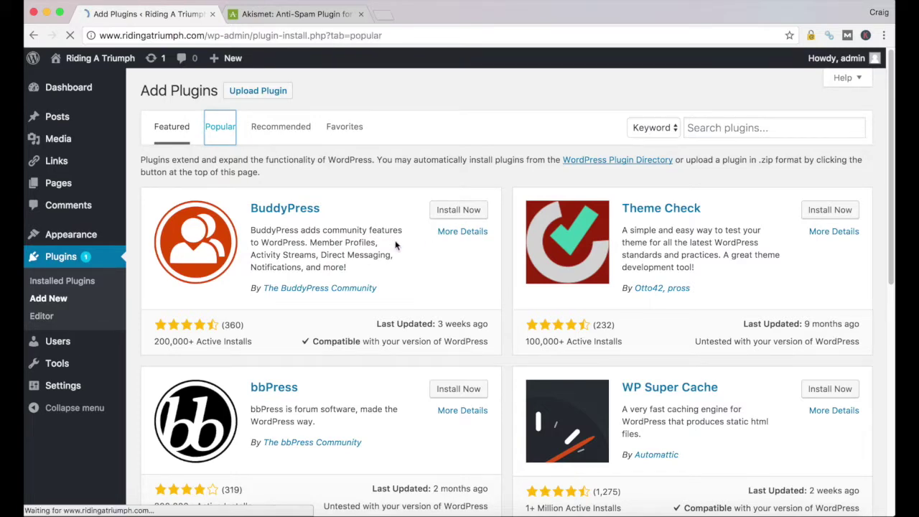
{"action": "scroll", "coordinate": [420, 228], "scroll_direction": "down", "scroll_amount": 1}
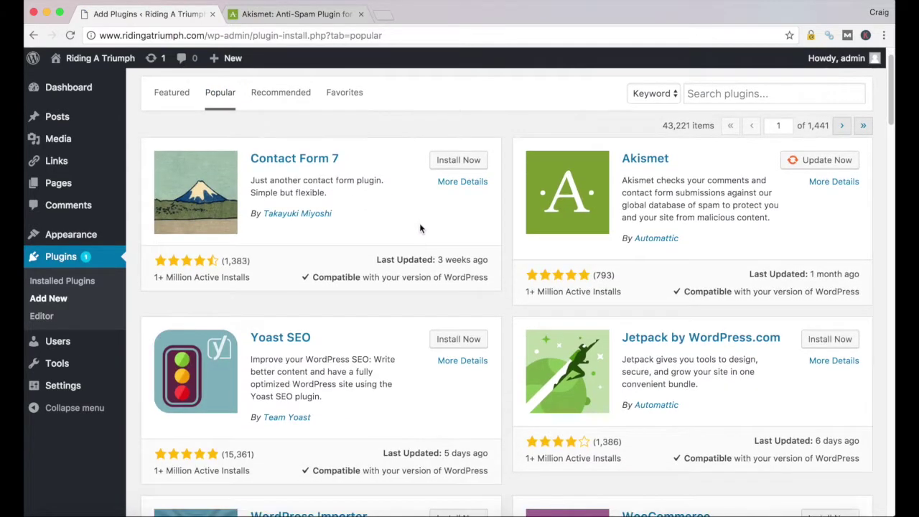
{"action": "scroll", "coordinate": [420, 228], "scroll_direction": "up", "scroll_amount": 1}
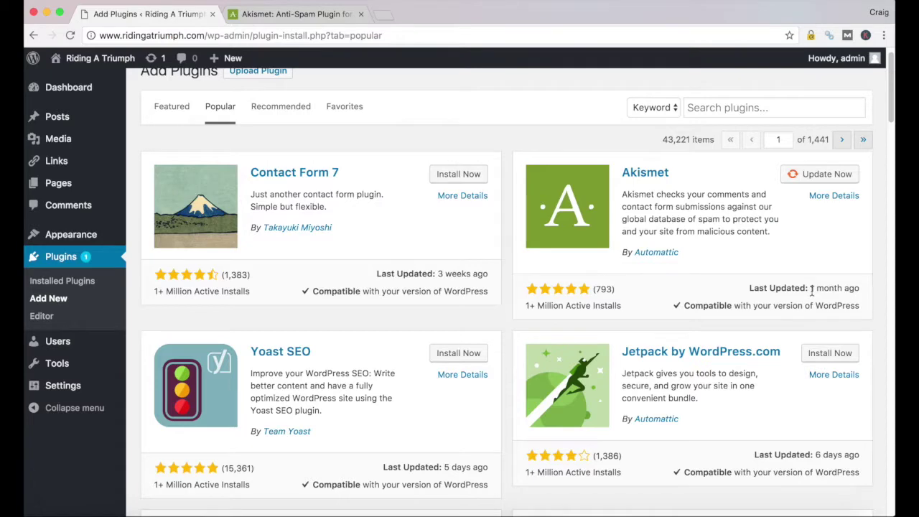
{"action": "scroll", "coordinate": [811, 289], "scroll_direction": "down", "scroll_amount": 5}
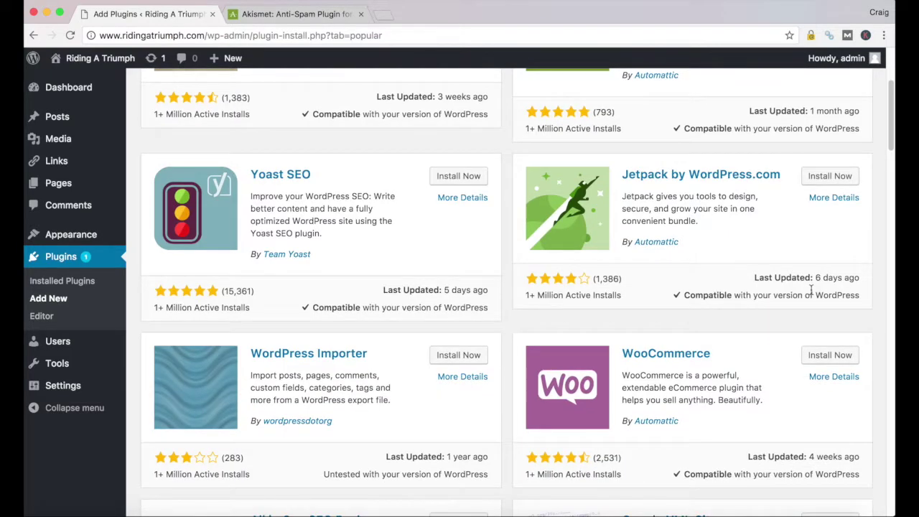
{"action": "scroll", "coordinate": [812, 290], "scroll_direction": "down", "scroll_amount": 1}
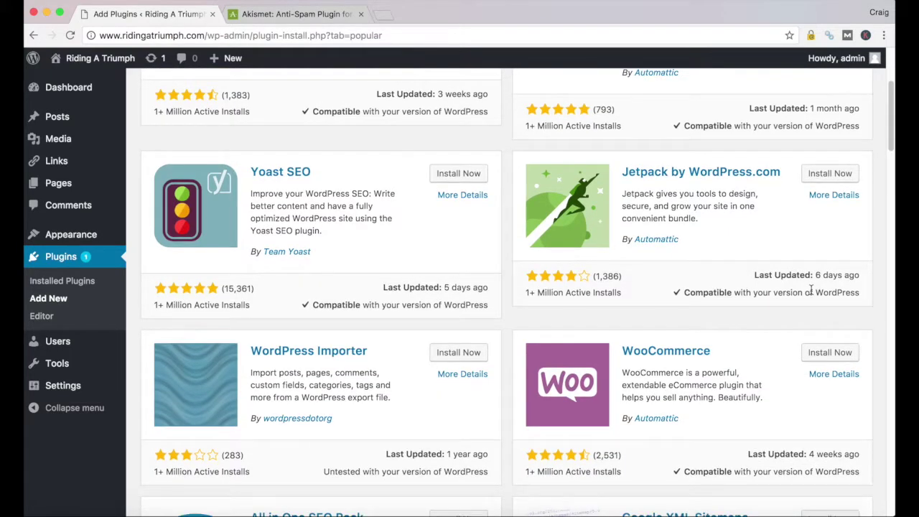
{"action": "scroll", "coordinate": [811, 289], "scroll_direction": "down", "scroll_amount": 3}
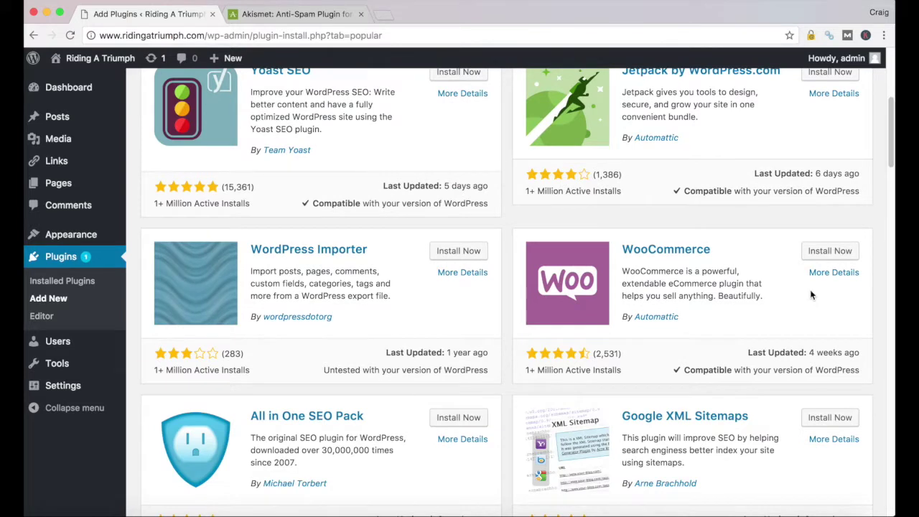
{"action": "scroll", "coordinate": [811, 295], "scroll_direction": "down", "scroll_amount": 1}
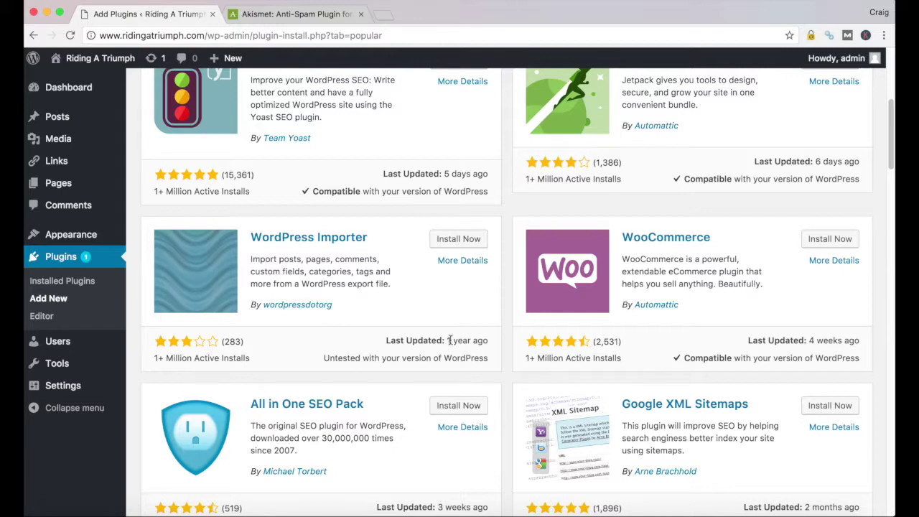
{"action": "scroll", "coordinate": [446, 341], "scroll_direction": "down", "scroll_amount": 1}
{"action": "scroll", "coordinate": [446, 340], "scroll_direction": "down", "scroll_amount": 5}
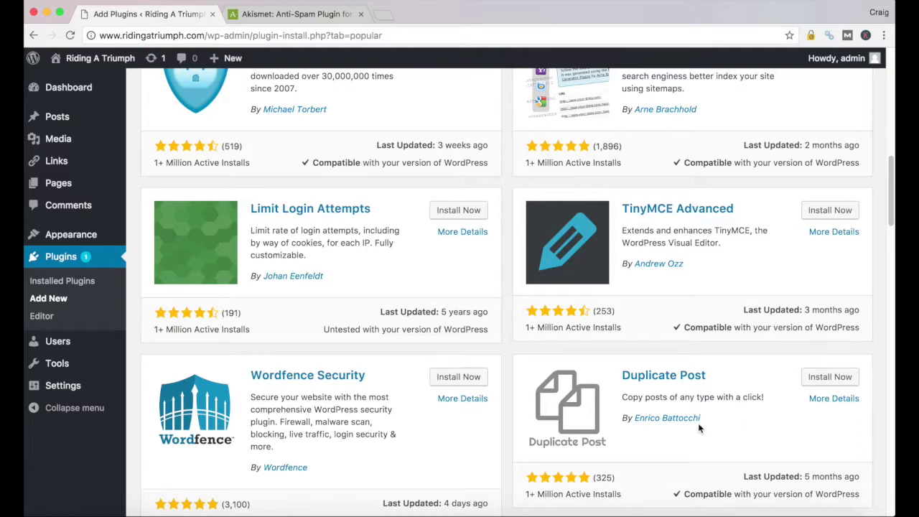
{"action": "scroll", "coordinate": [704, 420], "scroll_direction": "up", "scroll_amount": 10}
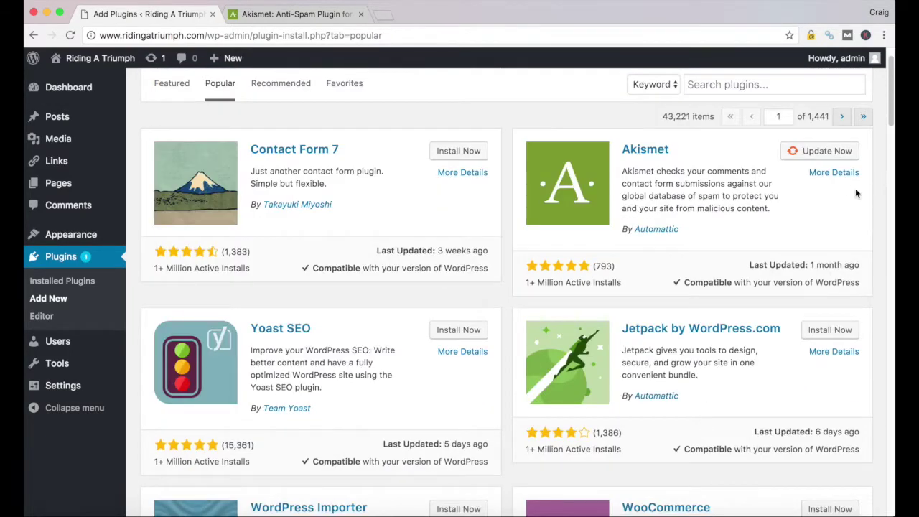
Open the details of the Akismet plugin and examine its description, version information and rating breakdown.
{"action": "left_click", "coordinate": [841, 173]}
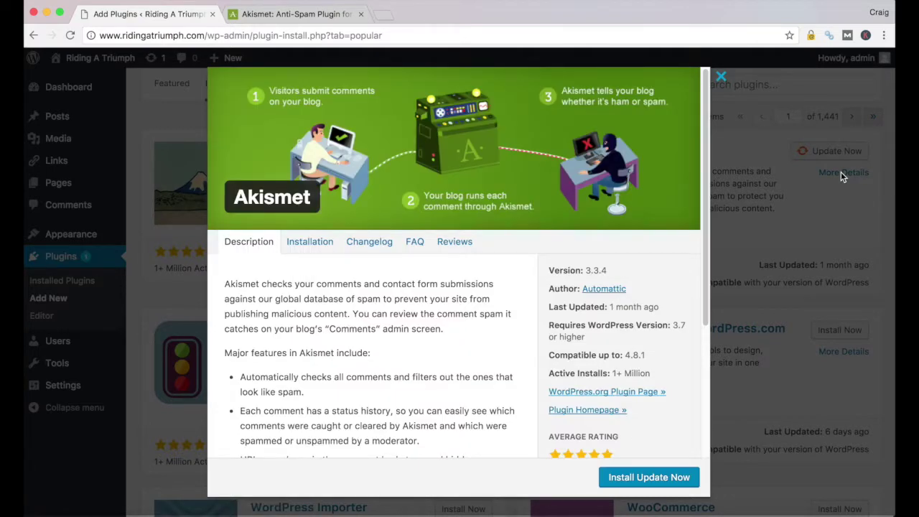
{"action": "scroll", "coordinate": [362, 344], "scroll_direction": "down", "scroll_amount": 3}
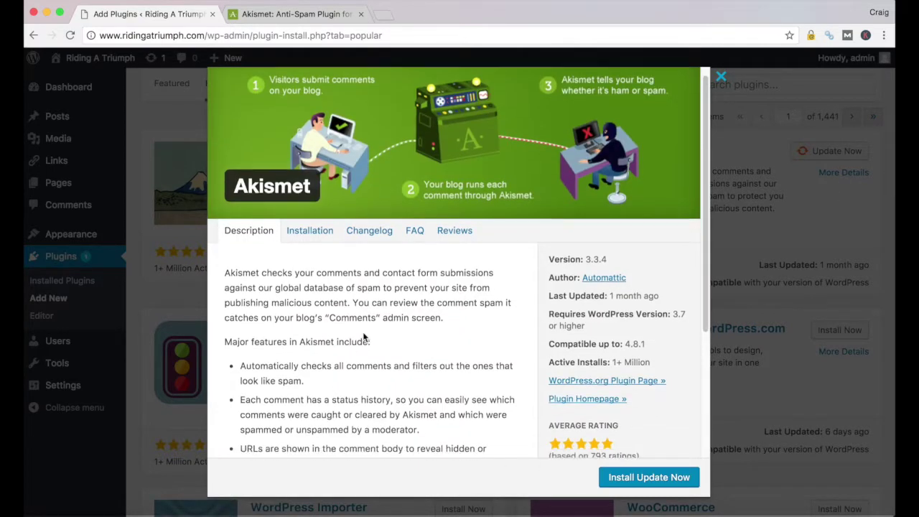
{"action": "scroll", "coordinate": [361, 347], "scroll_direction": "down", "scroll_amount": 2}
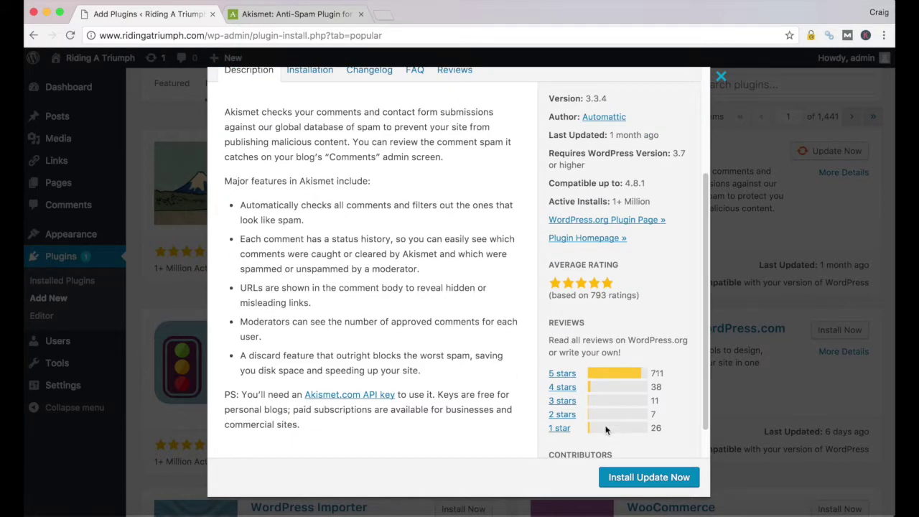
{"action": "scroll", "coordinate": [538, 405], "scroll_direction": "up", "scroll_amount": 2}
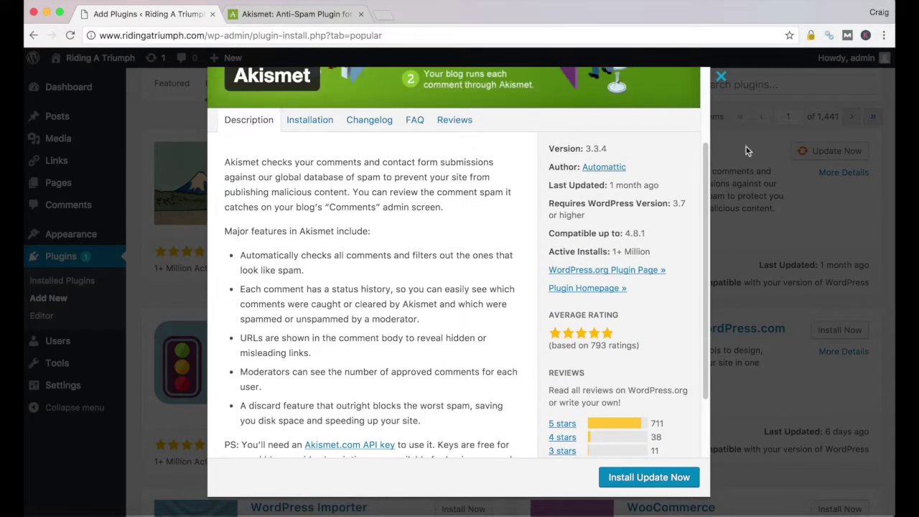
{"action": "scroll", "coordinate": [431, 301], "scroll_direction": "up", "scroll_amount": 3}
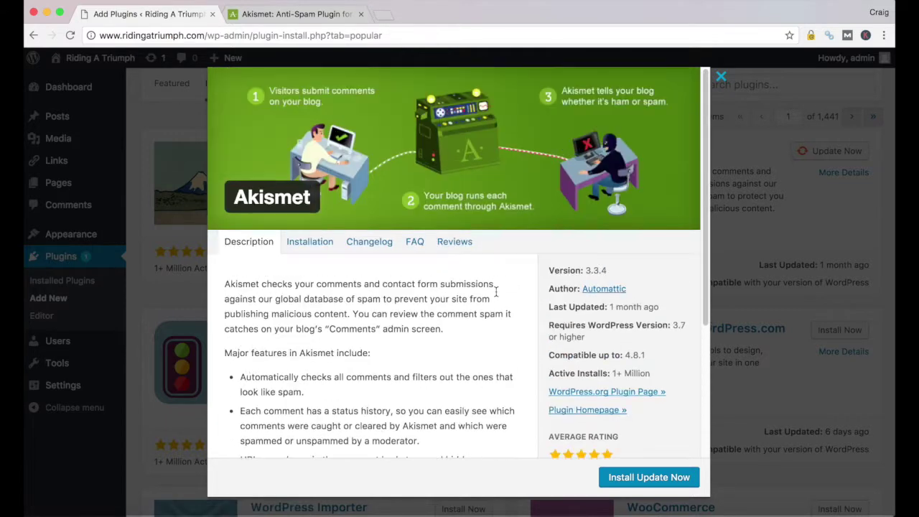
Look through the Akismet plugin's installation notes, changelog, FAQ and user reviews.
{"action": "left_click", "coordinate": [310, 244]}
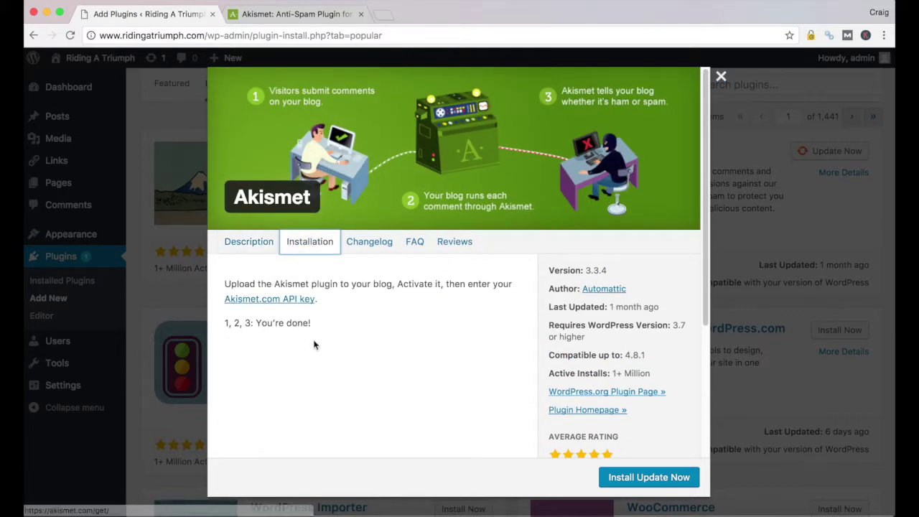
{"action": "scroll", "coordinate": [361, 374], "scroll_direction": "down", "scroll_amount": 9}
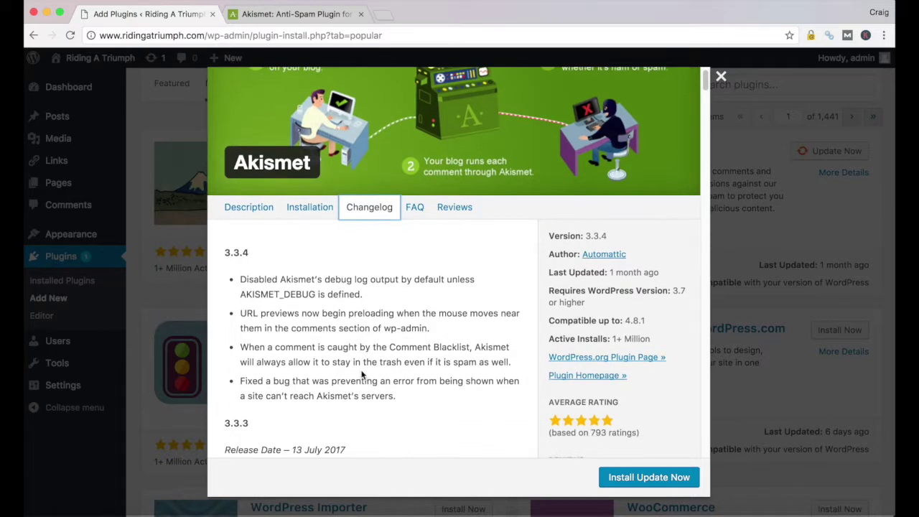
{"action": "scroll", "coordinate": [361, 370], "scroll_direction": "down", "scroll_amount": 6}
{"action": "scroll", "coordinate": [362, 374], "scroll_direction": "up", "scroll_amount": 15}
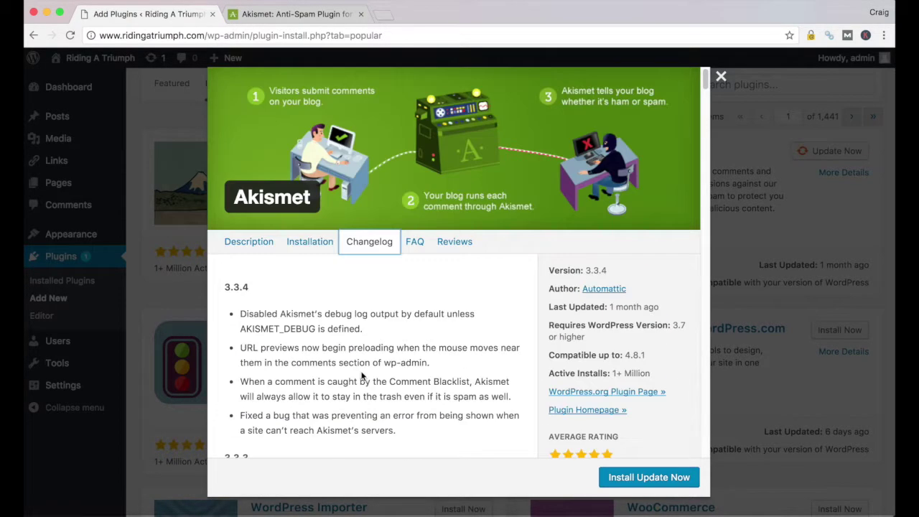
{"action": "left_click", "coordinate": [421, 244]}
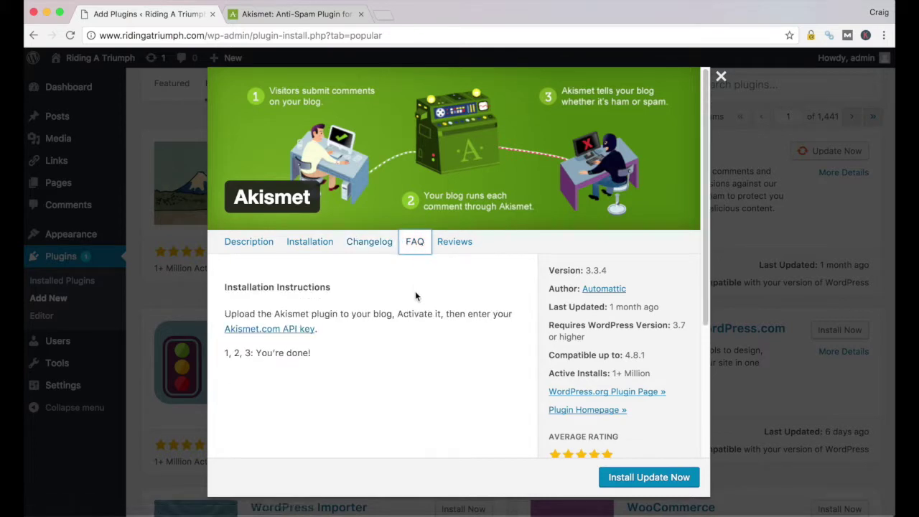
{"action": "left_click", "coordinate": [468, 242]}
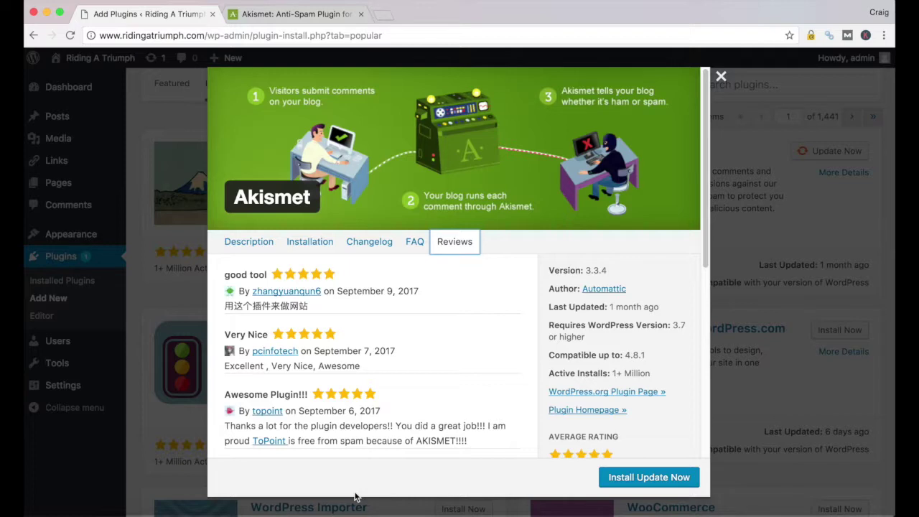
Close the Akismet plugin details and search the plugin directory for "ewww image".
{"action": "left_click", "coordinate": [355, 503]}
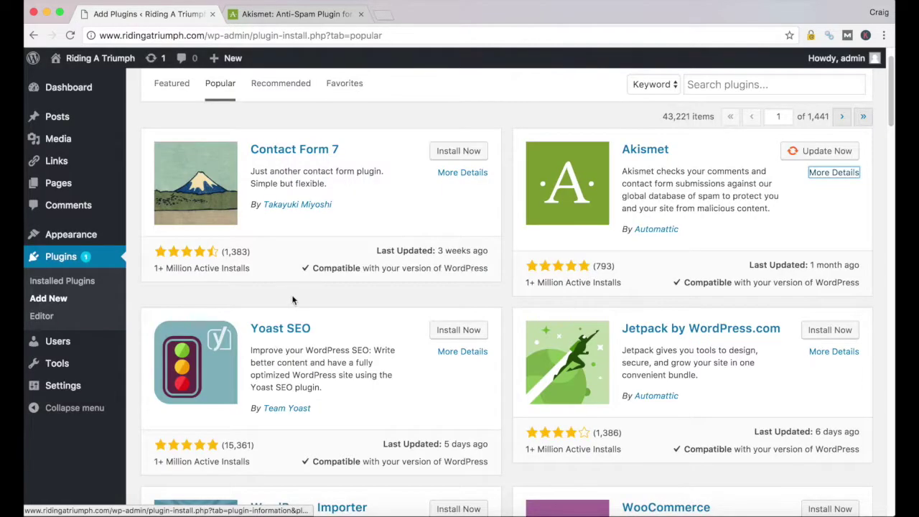
{"action": "scroll", "coordinate": [287, 345], "scroll_direction": "up", "scroll_amount": 2}
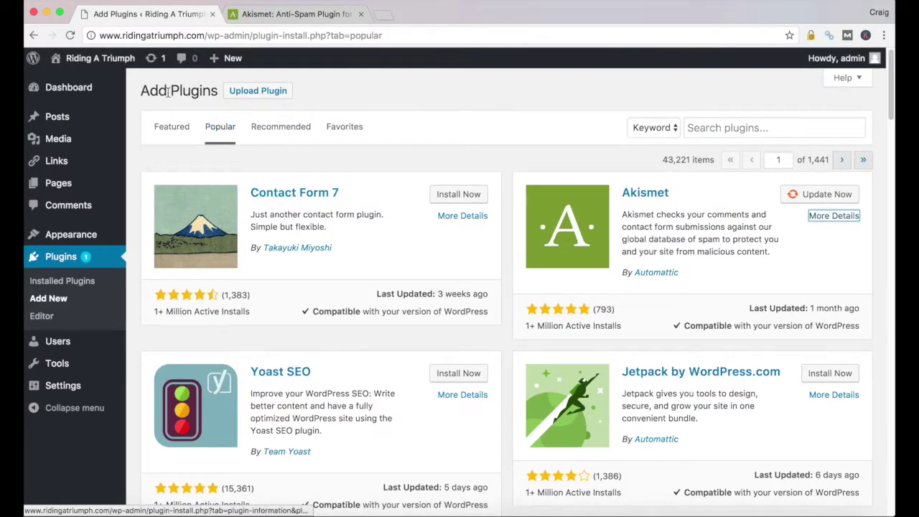
{"action": "left_click", "coordinate": [709, 127]}
{"action": "type", "text": "ewww"}
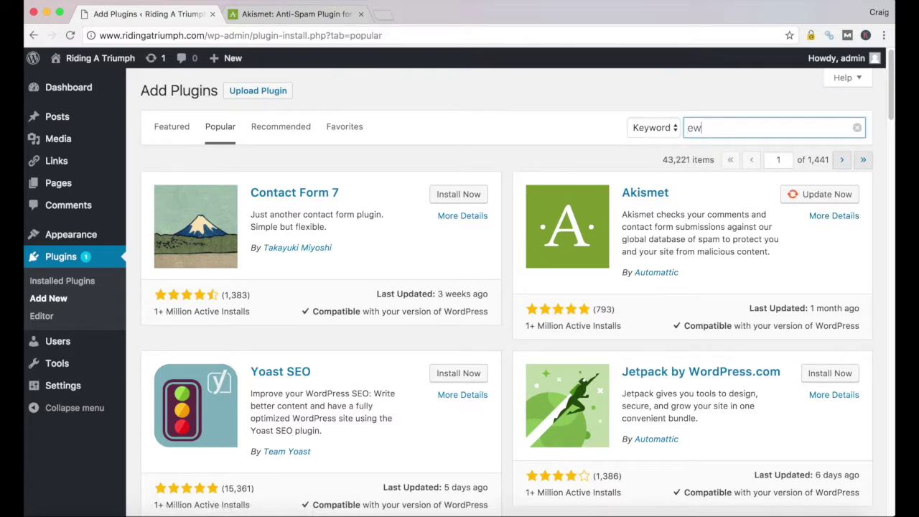
{"action": "type", "text": " image"}
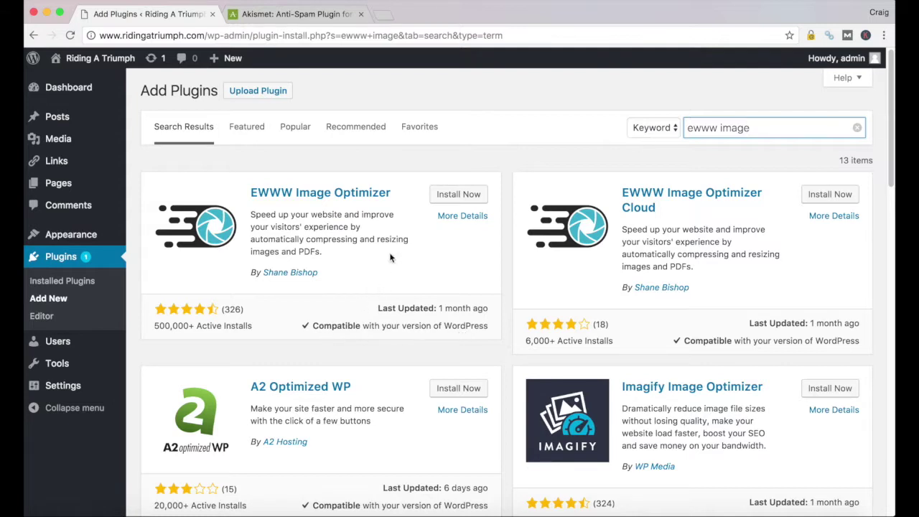
Install and activate the EWWW Image Optimizer plugin, and decline its request to track plugin usage.
{"action": "left_click", "coordinate": [457, 198]}
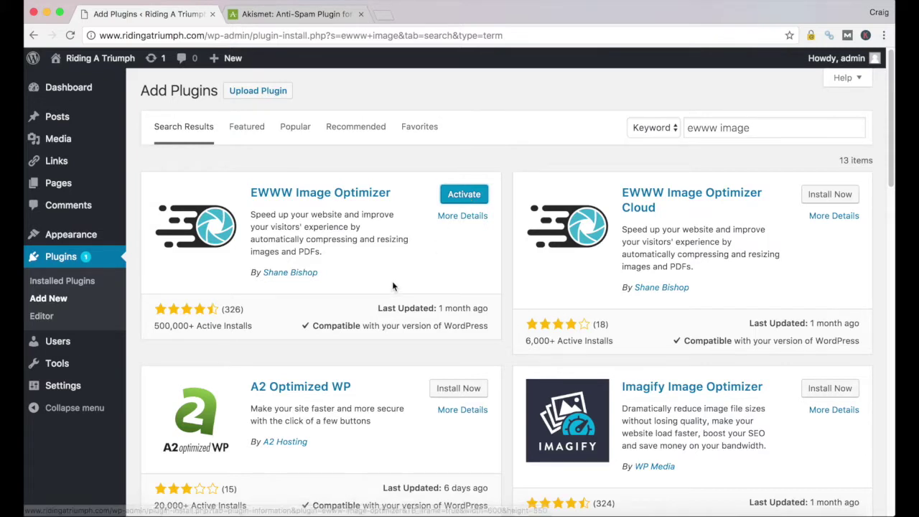
{"action": "left_click", "coordinate": [66, 282]}
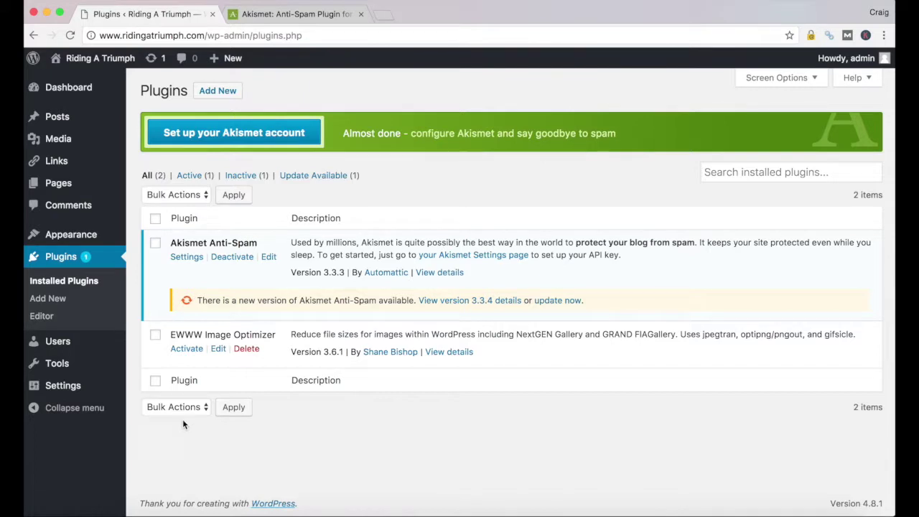
{"action": "left_click", "coordinate": [187, 352]}
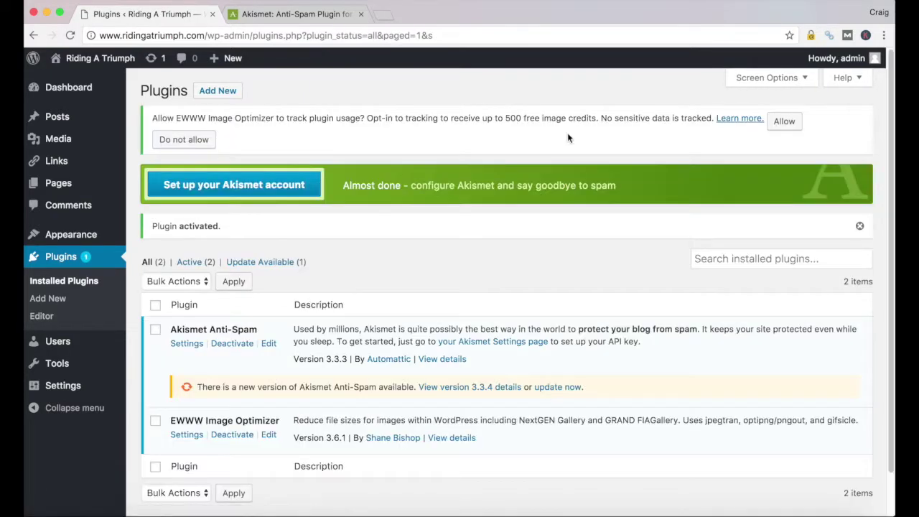
{"action": "left_click", "coordinate": [182, 141]}
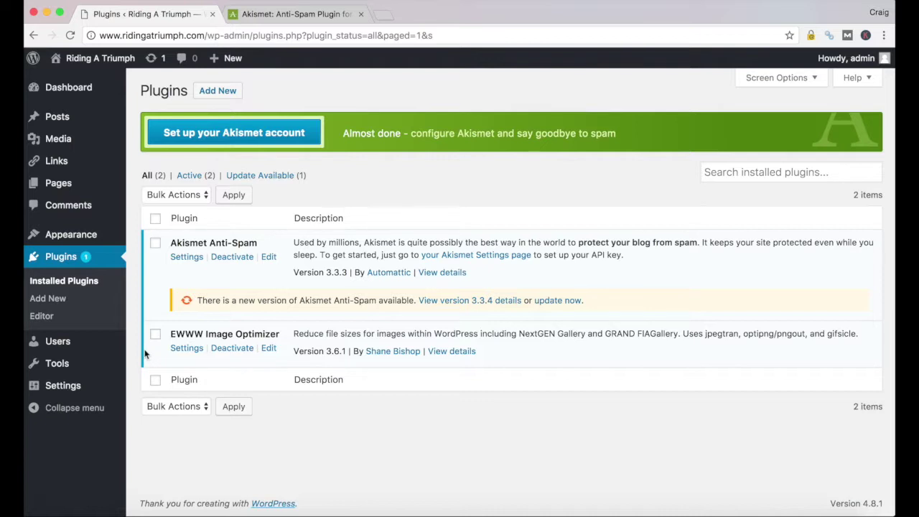
Open the EWWW Image Optimizer settings and look through its plugin status, basic settings and image compression levels.
{"action": "left_click", "coordinate": [187, 349]}
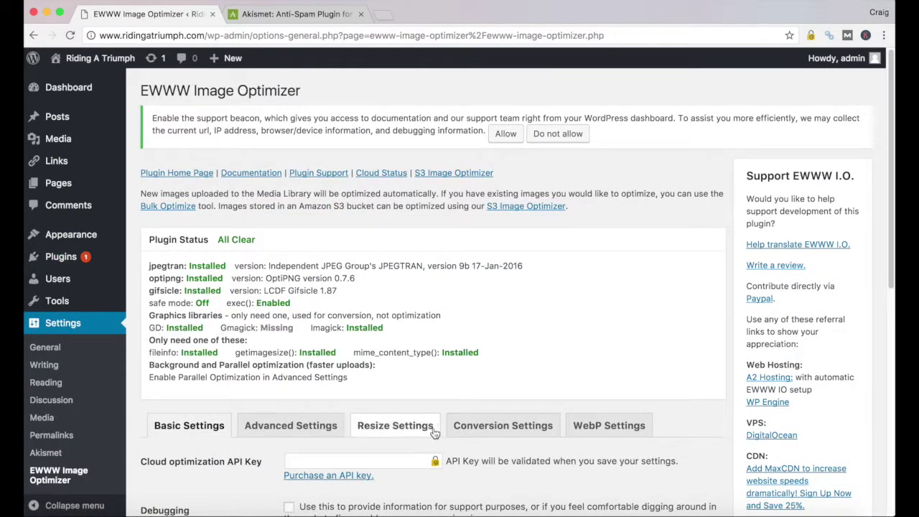
{"action": "scroll", "coordinate": [434, 430], "scroll_direction": "down", "scroll_amount": 5}
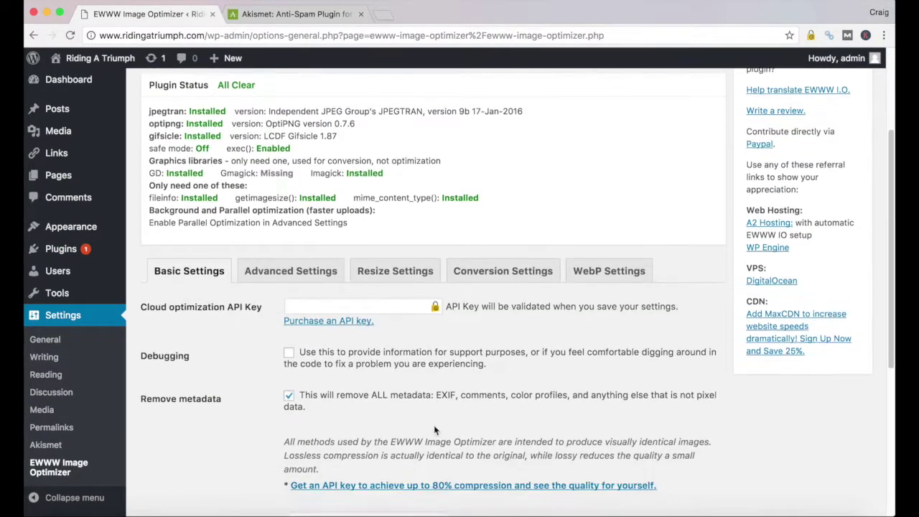
{"action": "scroll", "coordinate": [434, 430], "scroll_direction": "down", "scroll_amount": 3}
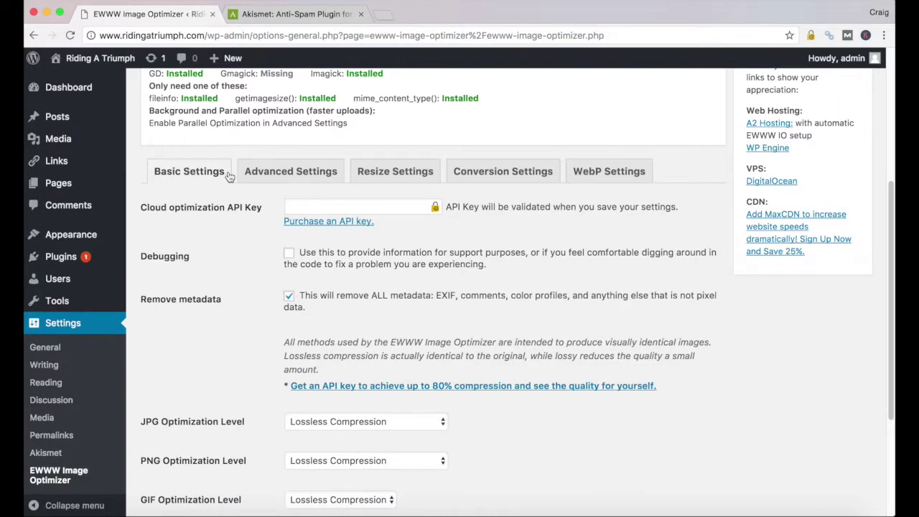
{"action": "scroll", "coordinate": [453, 231], "scroll_direction": "down", "scroll_amount": 1}
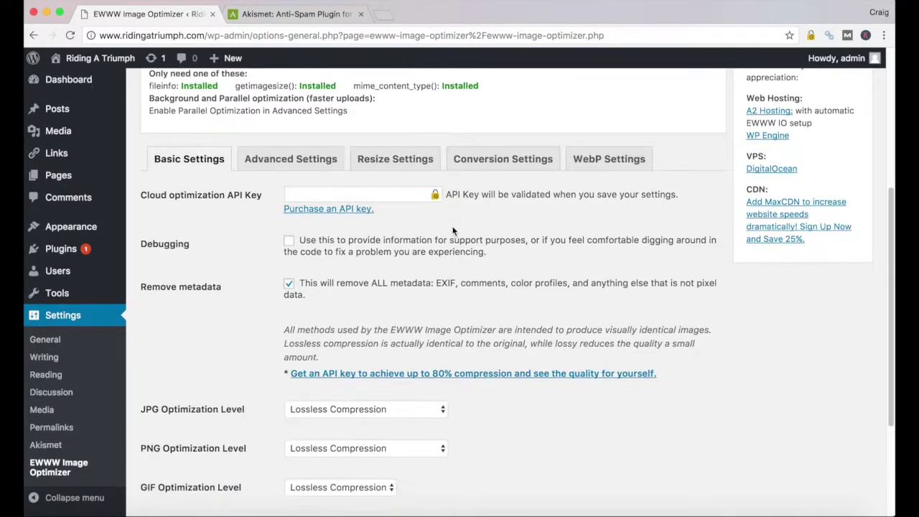
{"action": "scroll", "coordinate": [453, 231], "scroll_direction": "down", "scroll_amount": 4}
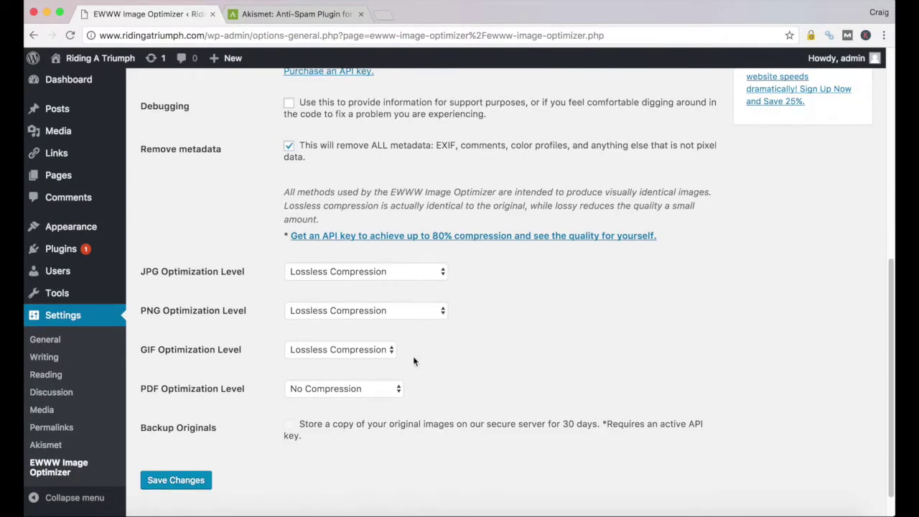
{"action": "scroll", "coordinate": [466, 335], "scroll_direction": "up", "scroll_amount": 2}
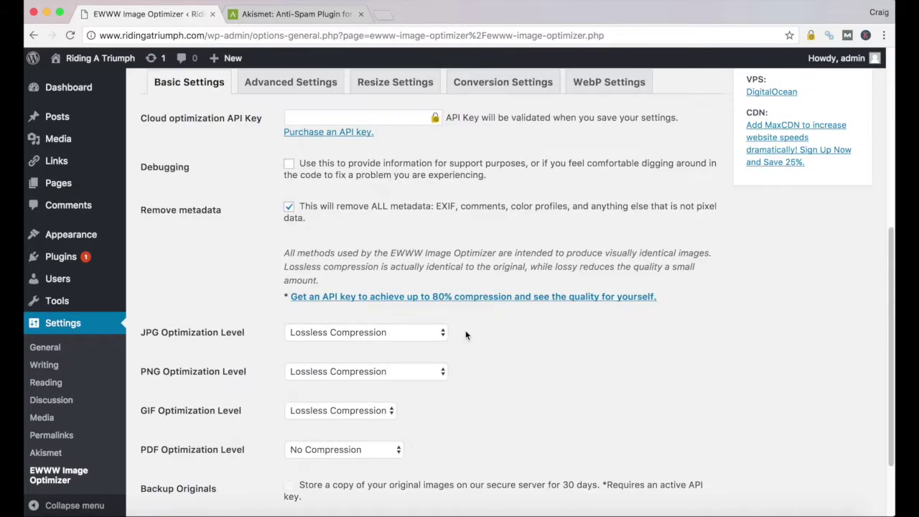
{"action": "scroll", "coordinate": [465, 335], "scroll_direction": "up", "scroll_amount": 7}
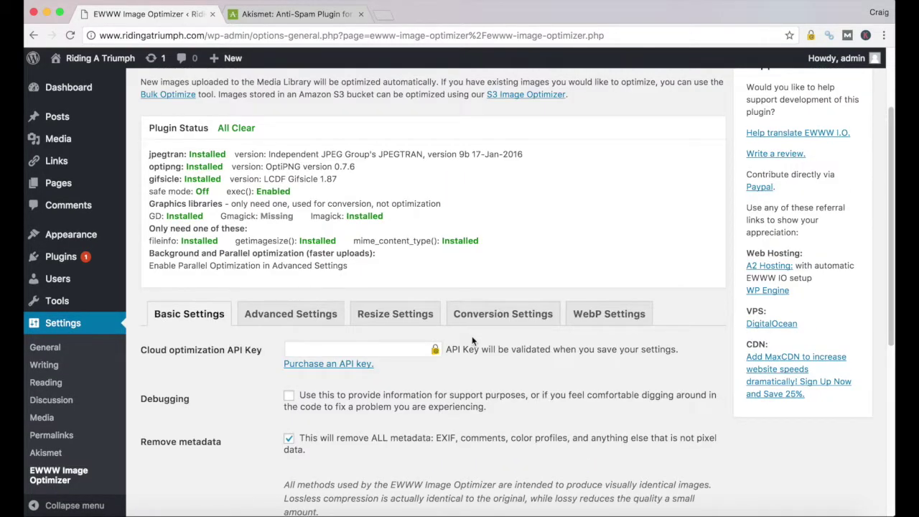
{"action": "scroll", "coordinate": [468, 338], "scroll_direction": "up", "scroll_amount": 4}
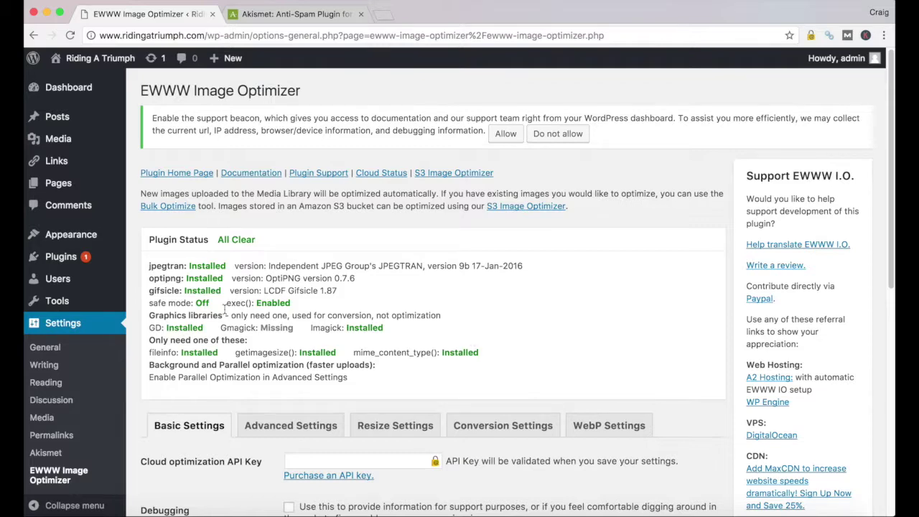
Search for "w3 total" and "yoast" among the new plugins and install W3 Total Cache and Yoast SEO.
{"action": "left_click", "coordinate": [59, 265]}
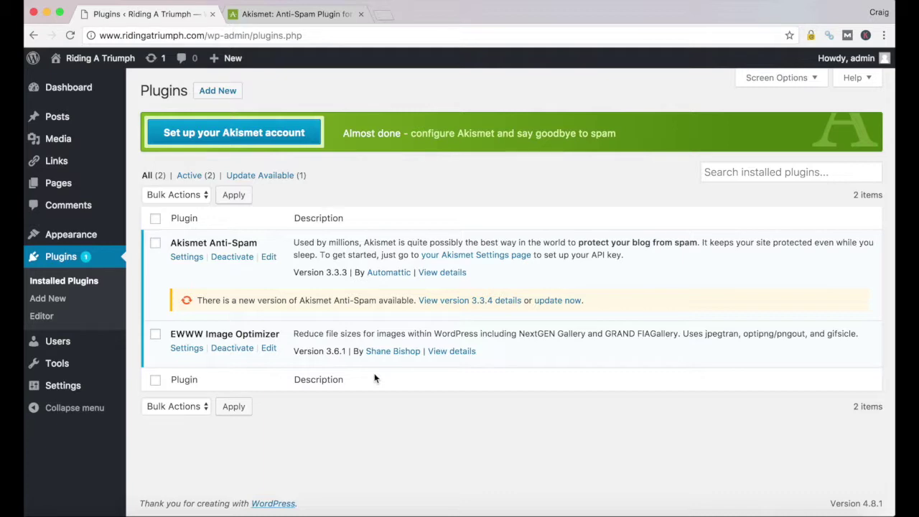
{"action": "left_click", "coordinate": [208, 90]}
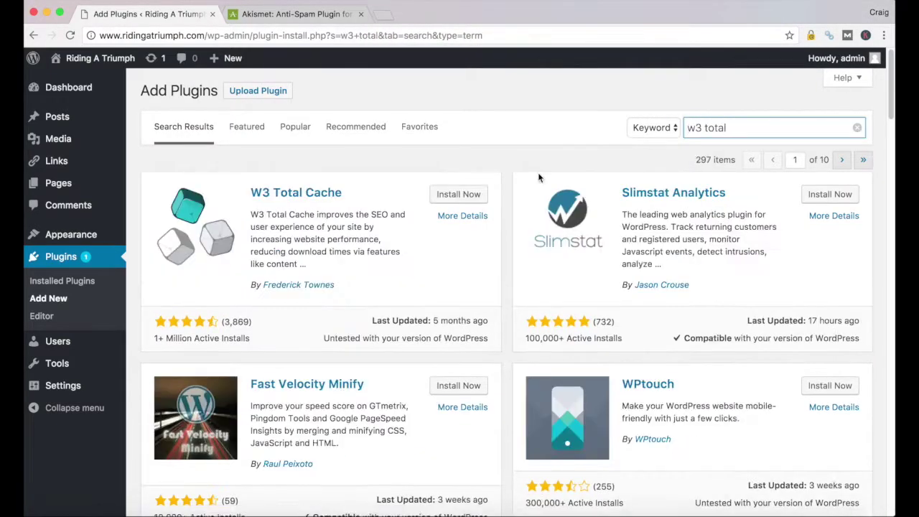
{"action": "left_click", "coordinate": [459, 194]}
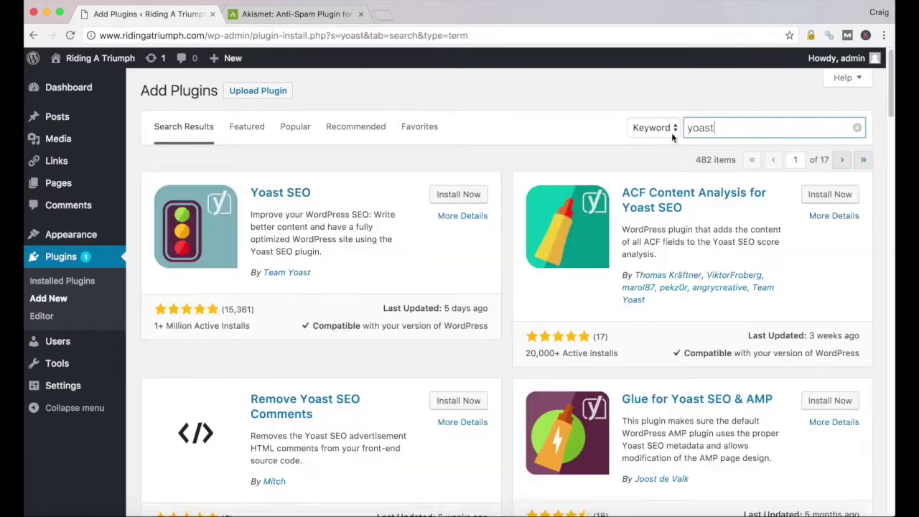
{"action": "left_click", "coordinate": [461, 194]}
Return to the installed plugins and activate iThemes Security, Jetpack by WordPress.com, W3 Total Cache and Yoast SEO.
{"action": "left_click", "coordinate": [57, 258]}
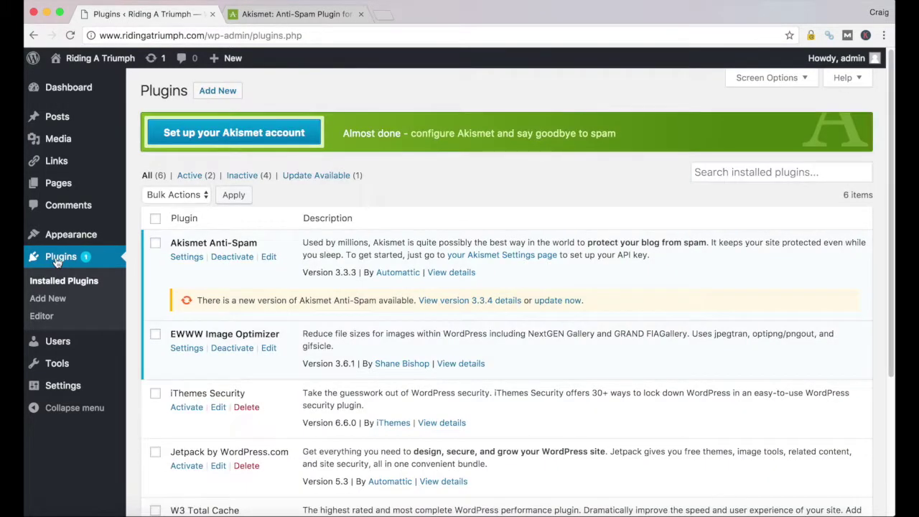
{"action": "scroll", "coordinate": [421, 327], "scroll_direction": "down", "scroll_amount": 2}
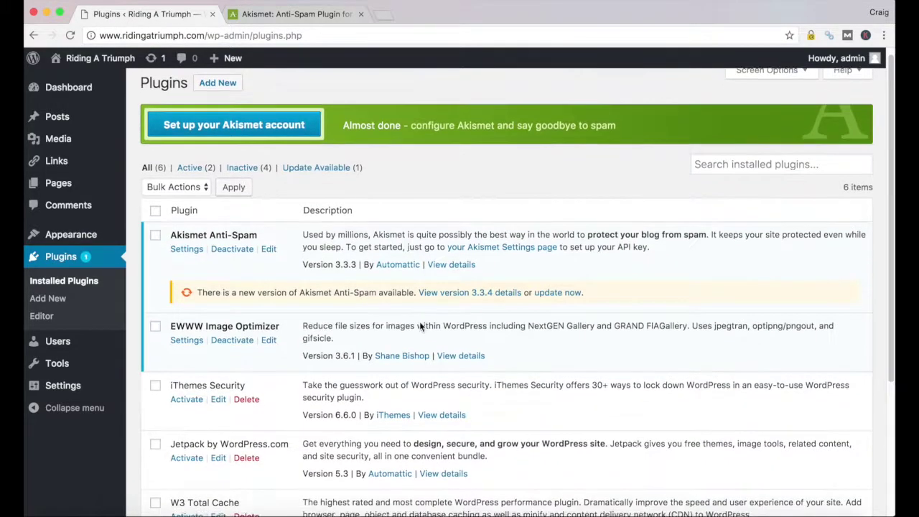
{"action": "scroll", "coordinate": [420, 321], "scroll_direction": "down", "scroll_amount": 5}
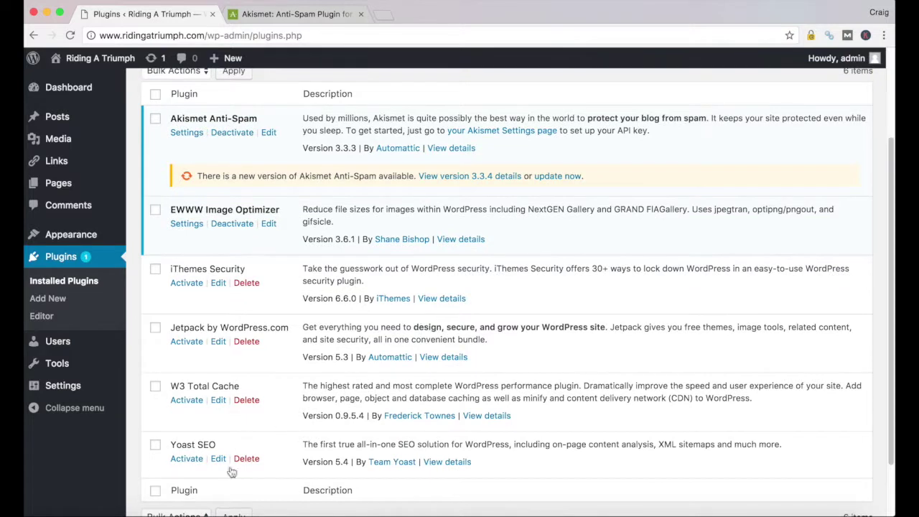
{"action": "scroll", "coordinate": [369, 276], "scroll_direction": "up", "scroll_amount": 1}
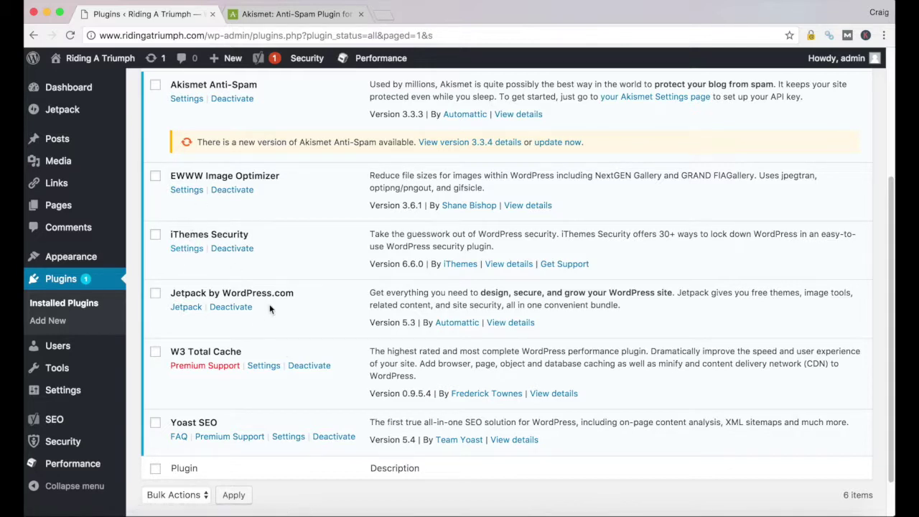
Examine where the activated plugins keep their options in the WordPress admin navigation, including Performance, Settings, Security and SEO.
{"action": "scroll", "coordinate": [270, 310], "scroll_direction": "down", "scroll_amount": 1}
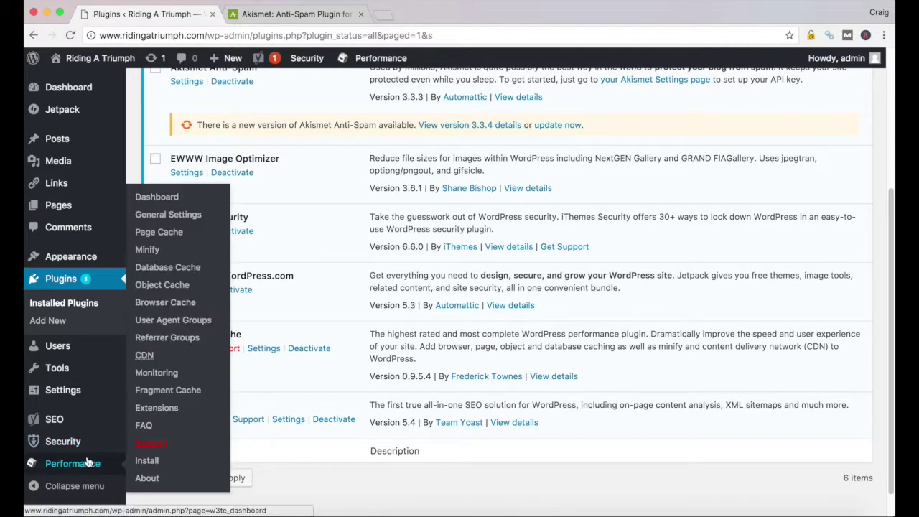
{"action": "mouse_move", "coordinate": [64, 395]}
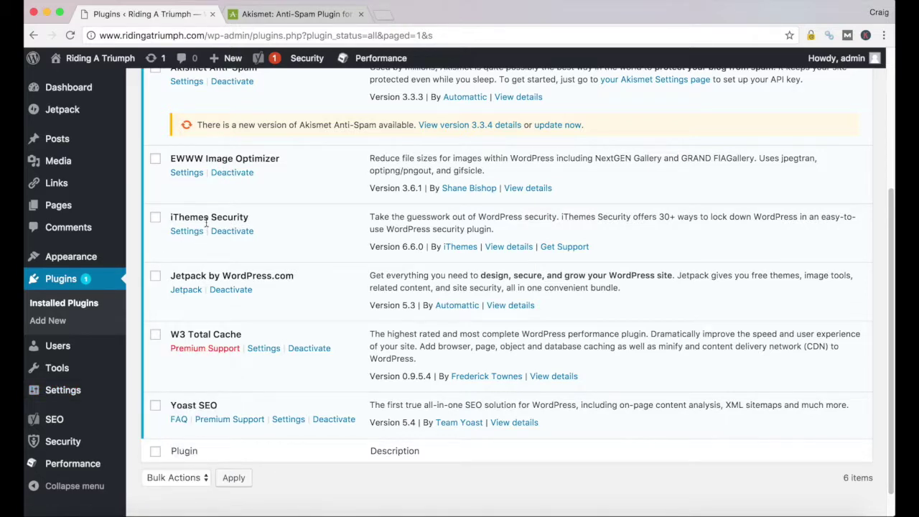
{"action": "mouse_move", "coordinate": [63, 445]}
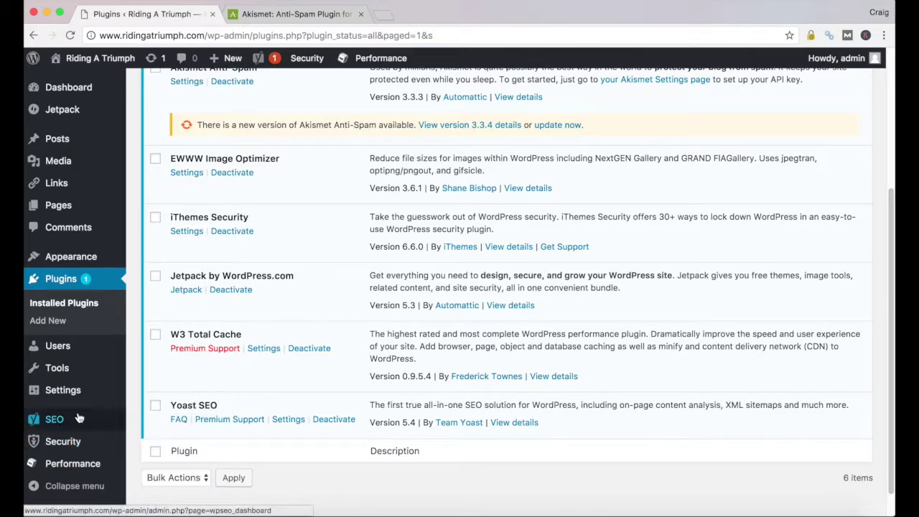
{"action": "mouse_move", "coordinate": [54, 422]}
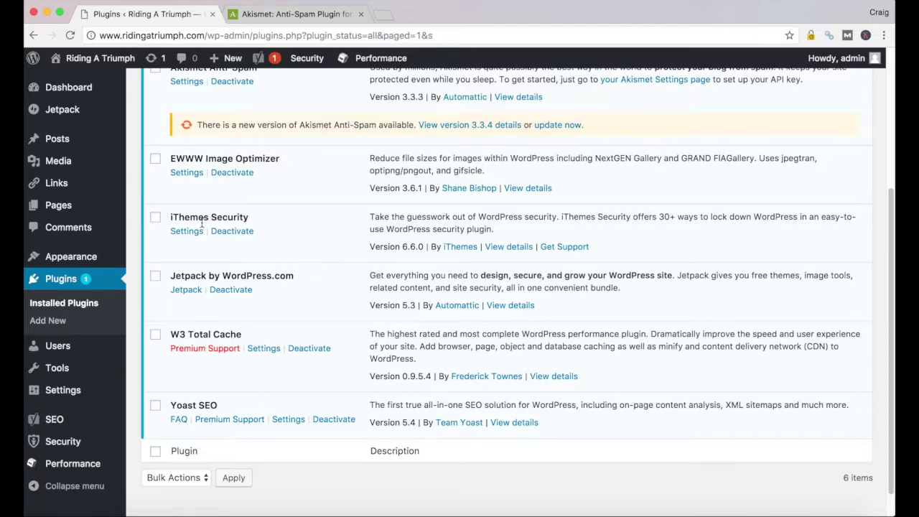
{"action": "scroll", "coordinate": [352, 385], "scroll_direction": "down", "scroll_amount": 1}
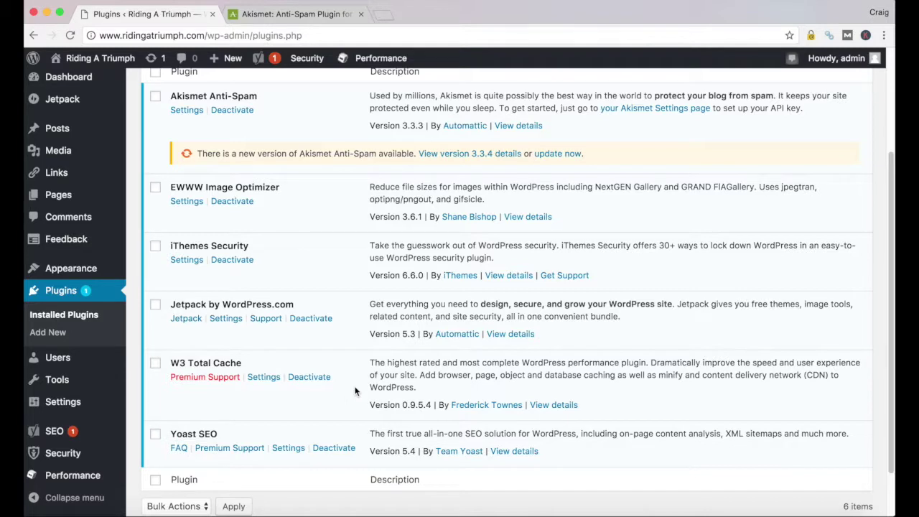